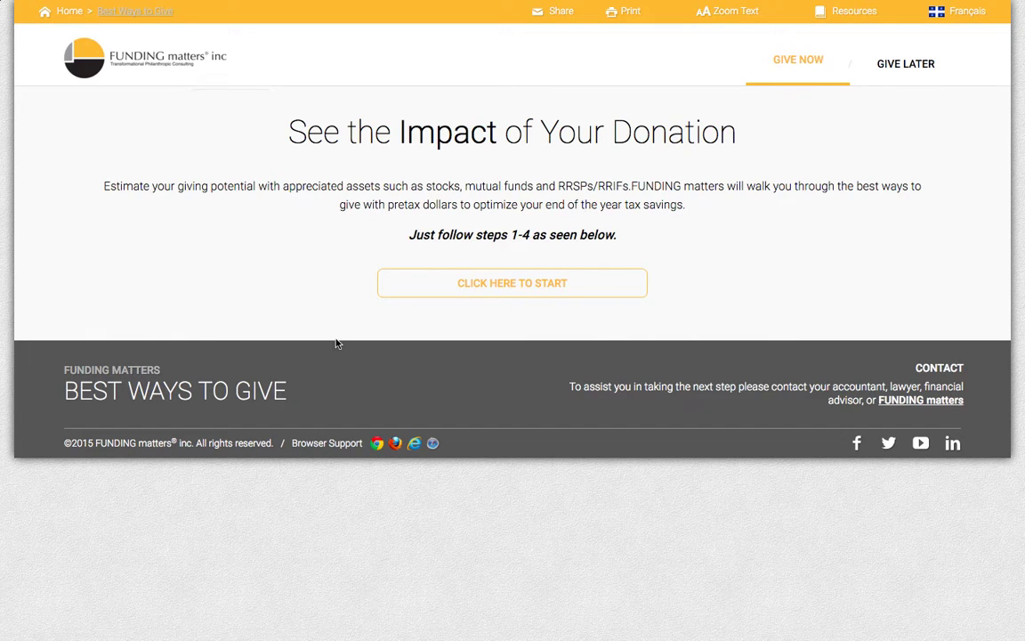
- Start the donation calculator and select Ontario as the province and a household income of over $72,064 up to $81,847
{"action": "left_click", "coordinate": [445, 287]}
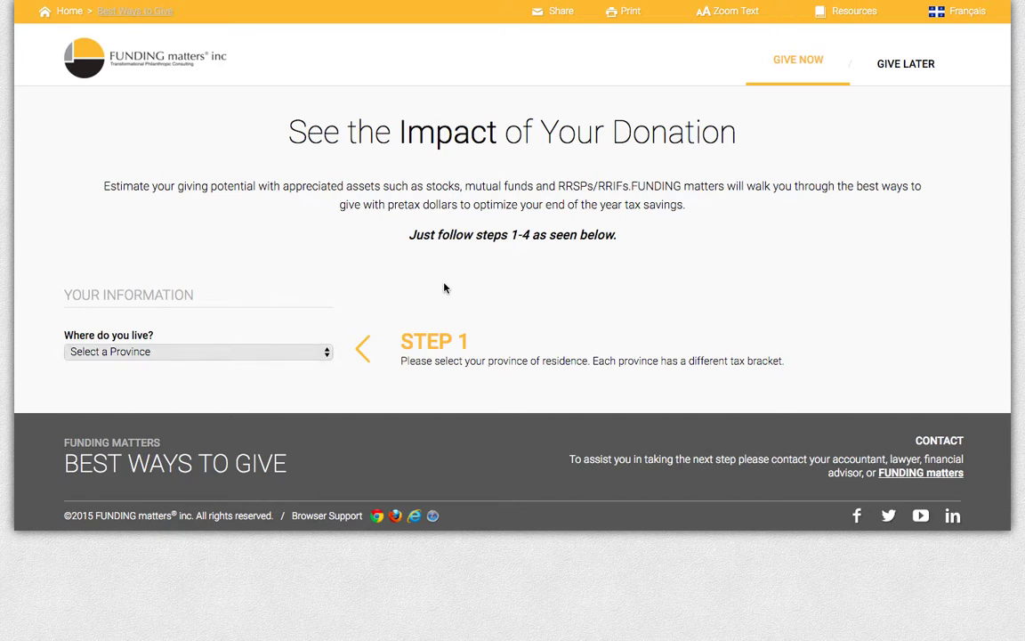
{"action": "key", "text": "XF86AudioRaiseVolume"}
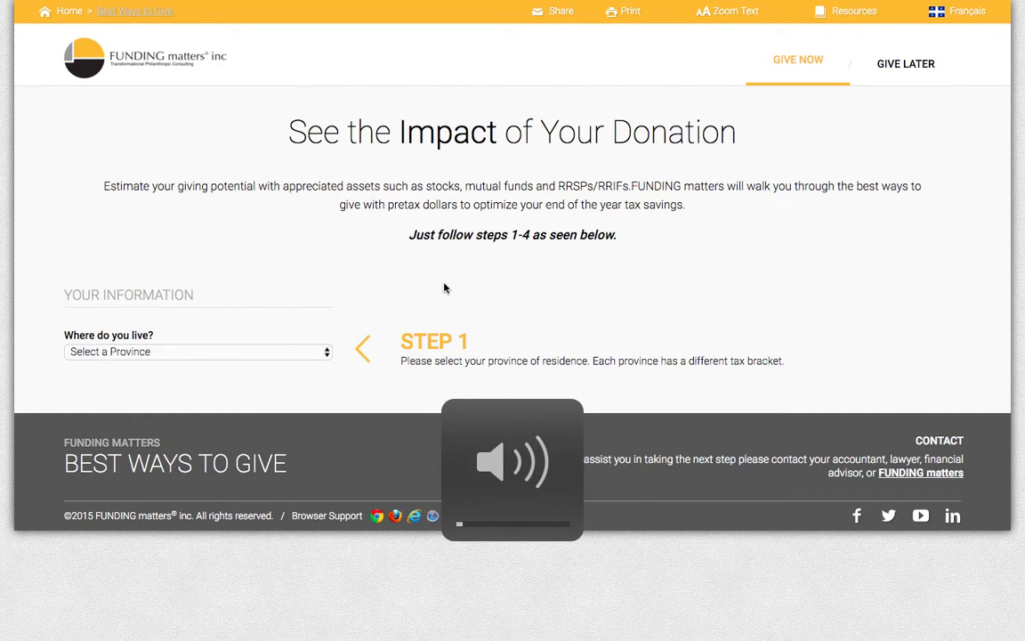
{"action": "left_click", "coordinate": [323, 352]}
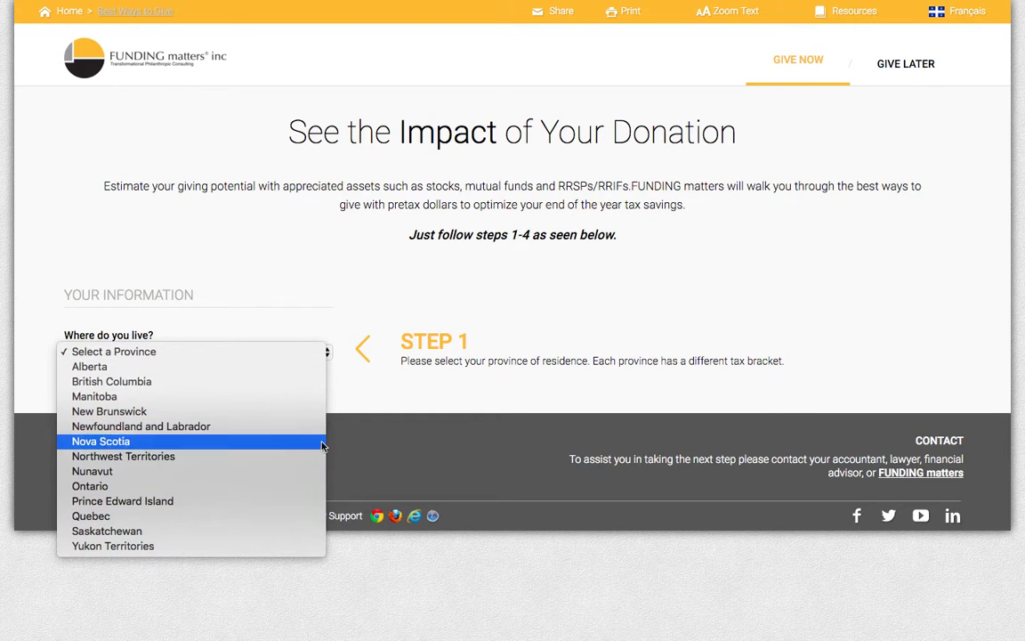
{"action": "left_click", "coordinate": [318, 488]}
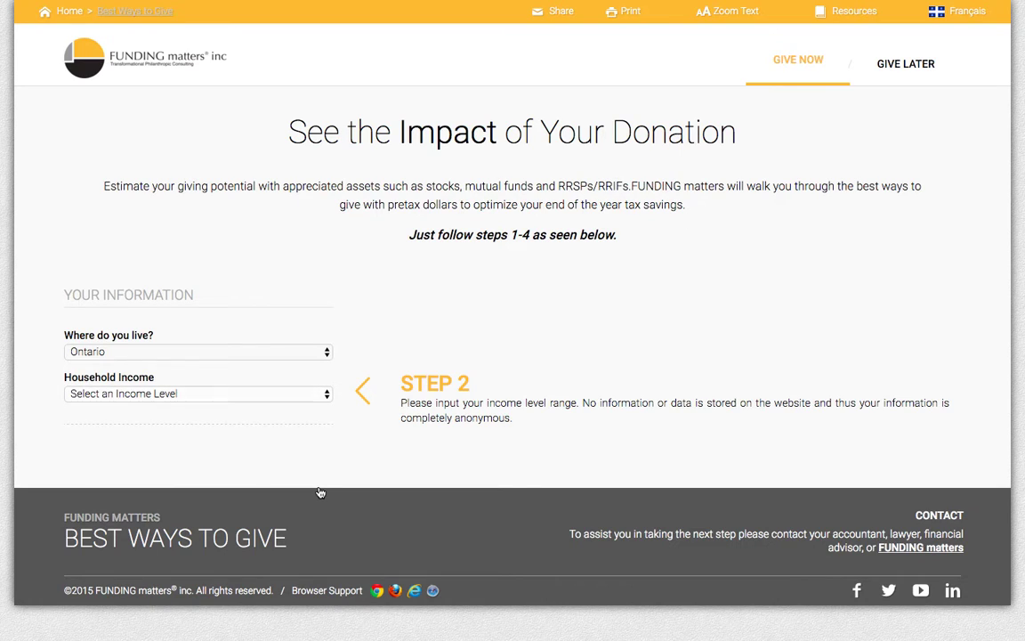
{"action": "left_click", "coordinate": [316, 397]}
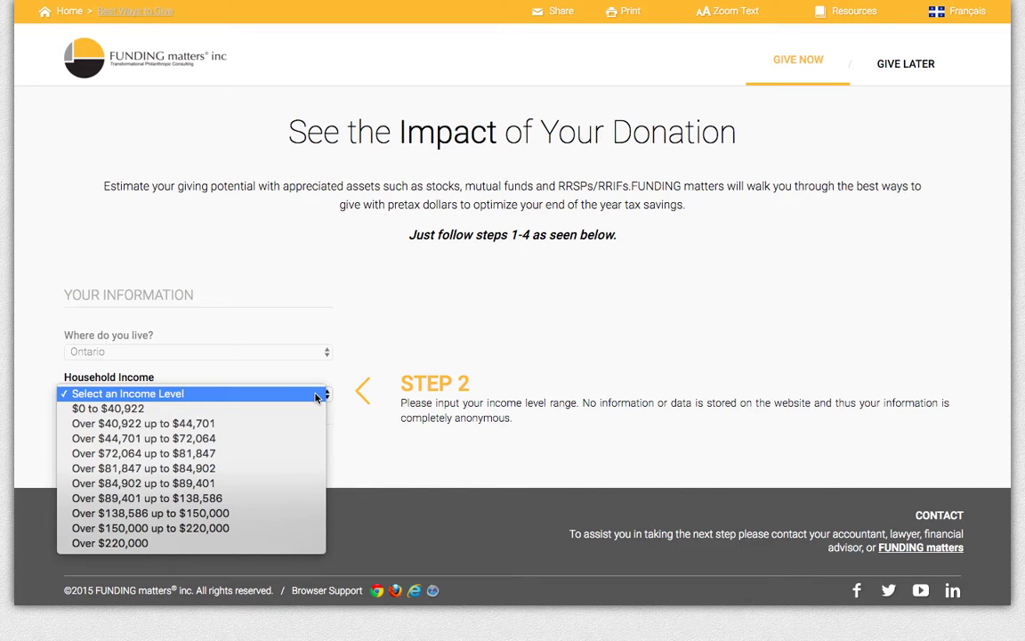
{"action": "left_click", "coordinate": [310, 459]}
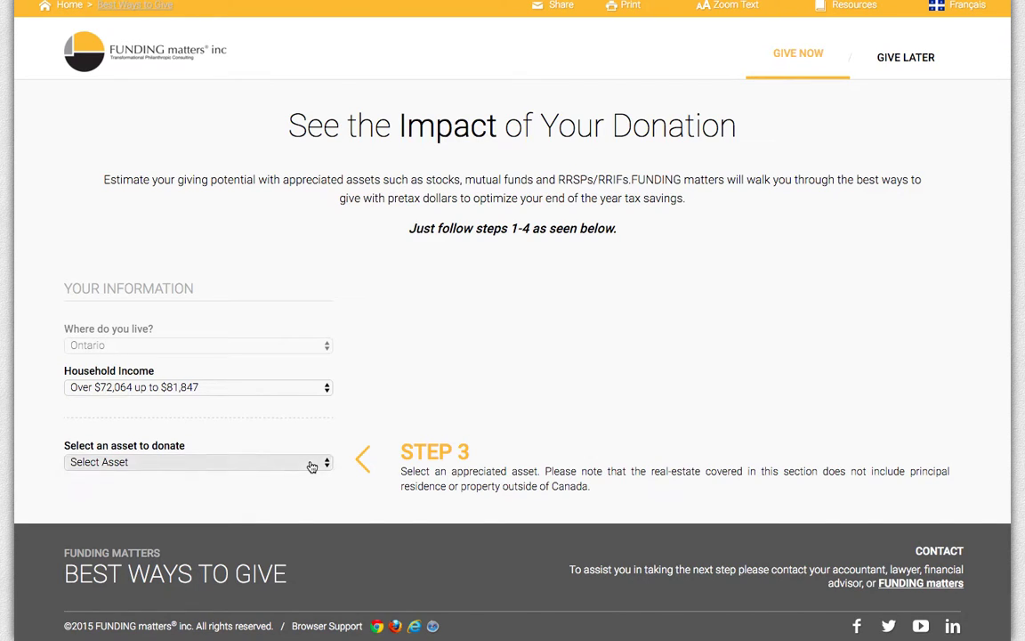
- Select Stocks as the asset to donate and set the asset donation to $5,000
{"action": "left_click", "coordinate": [311, 464]}
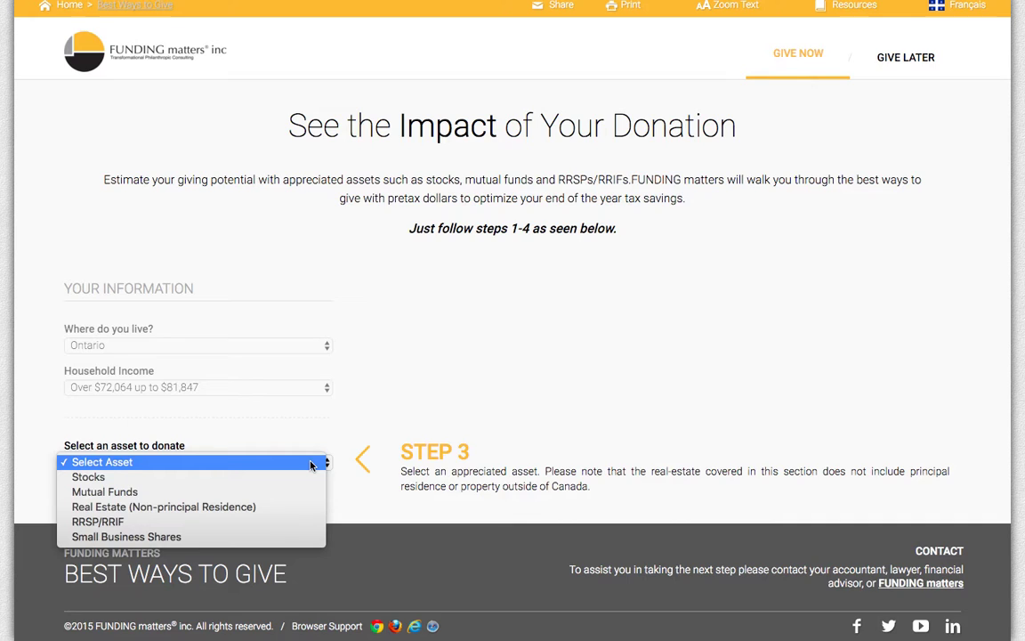
{"action": "left_click", "coordinate": [311, 477]}
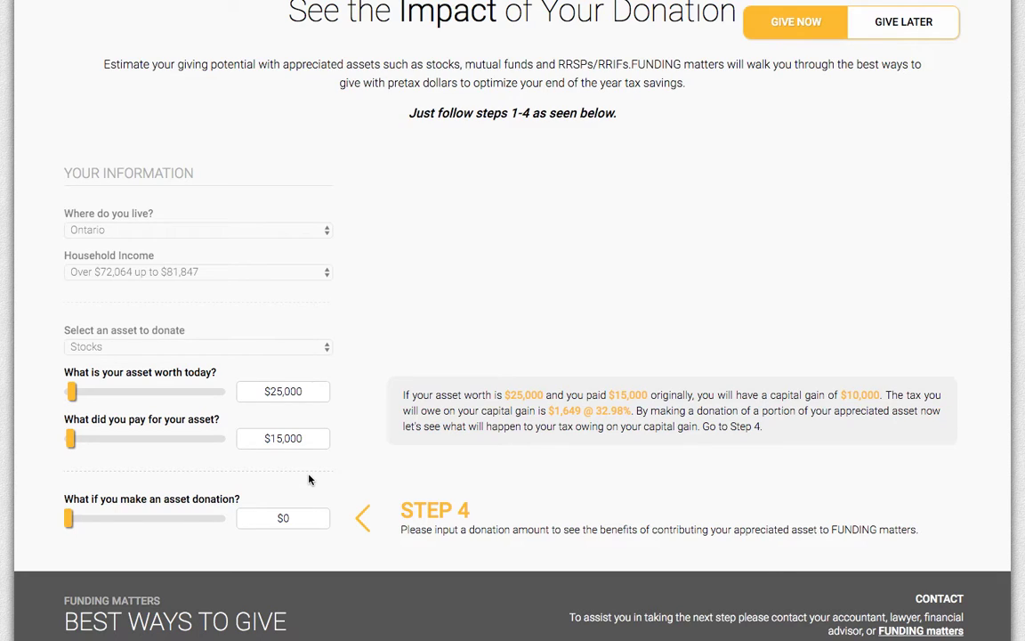
{"action": "left_click", "coordinate": [282, 517]}
{"action": "type", "text": "5,0"}
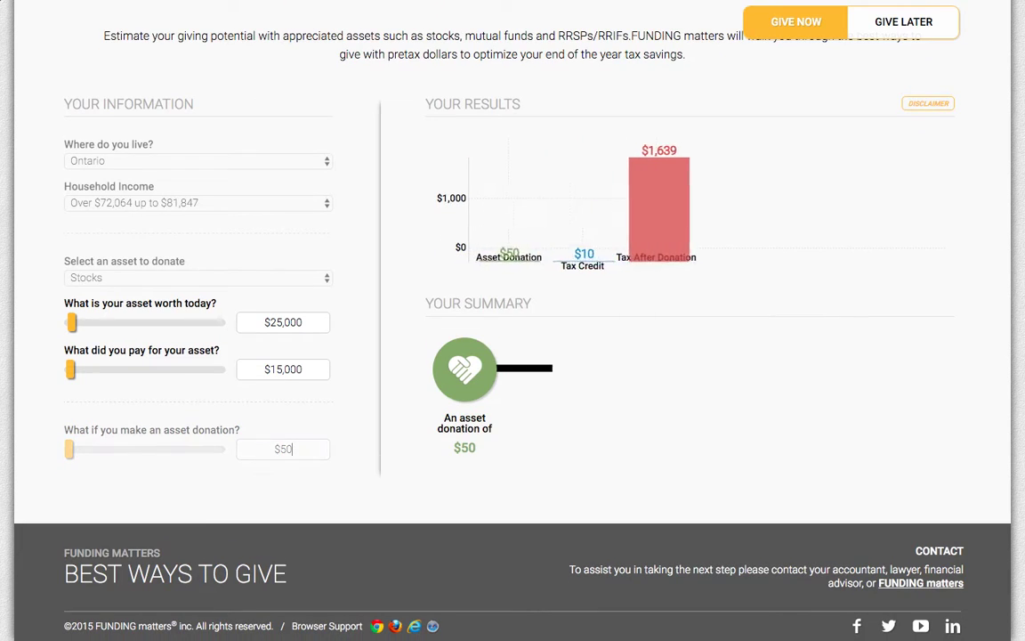
{"action": "type", "text": "00"}
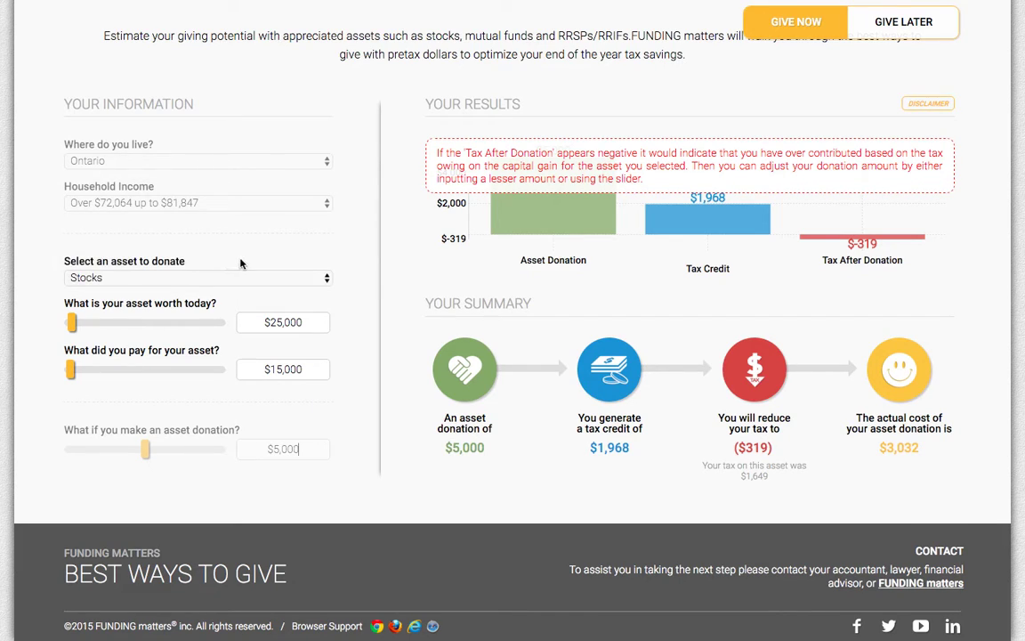
- Switch the asset to Mutual Funds and set the asset donation to $20,000
{"action": "left_click", "coordinate": [326, 279]}
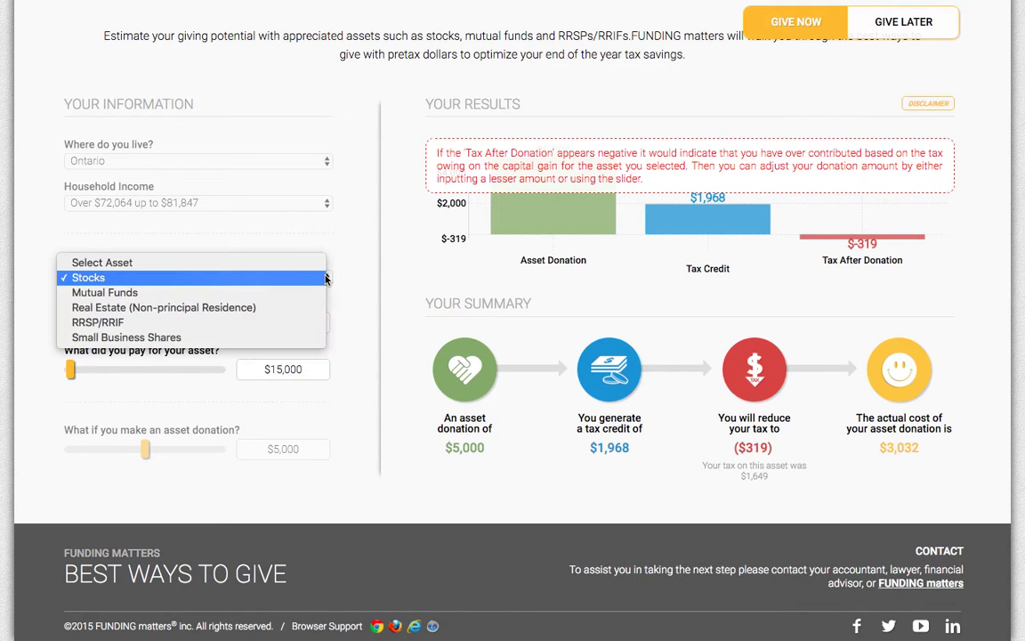
{"action": "left_click", "coordinate": [324, 297]}
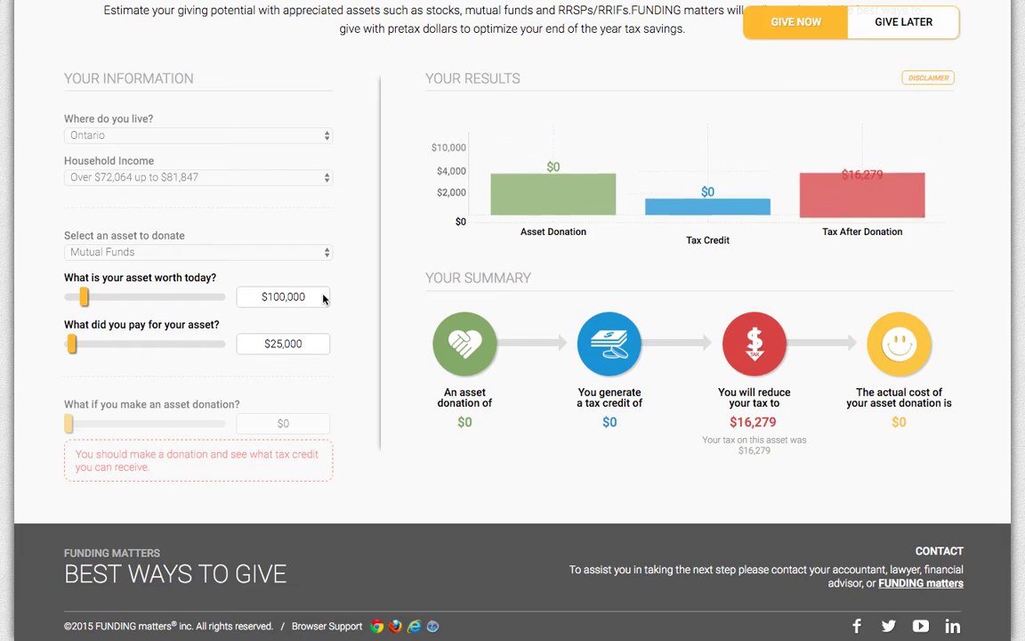
{"action": "key", "text": "XF86AudioLowerVolume"}
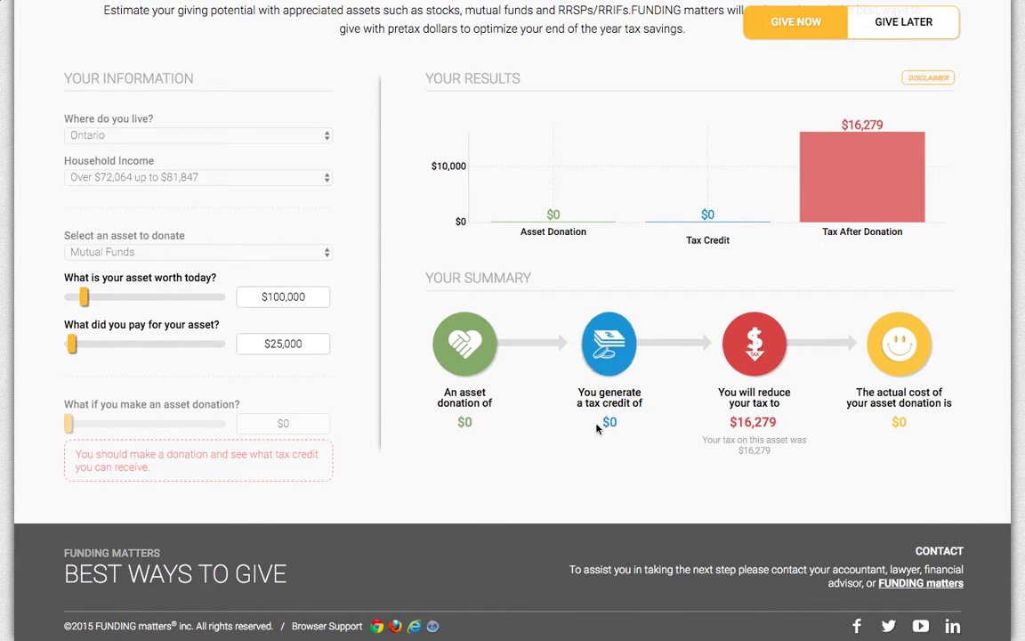
{"action": "left_click", "coordinate": [282, 422]}
{"action": "type", "text": "20,"}
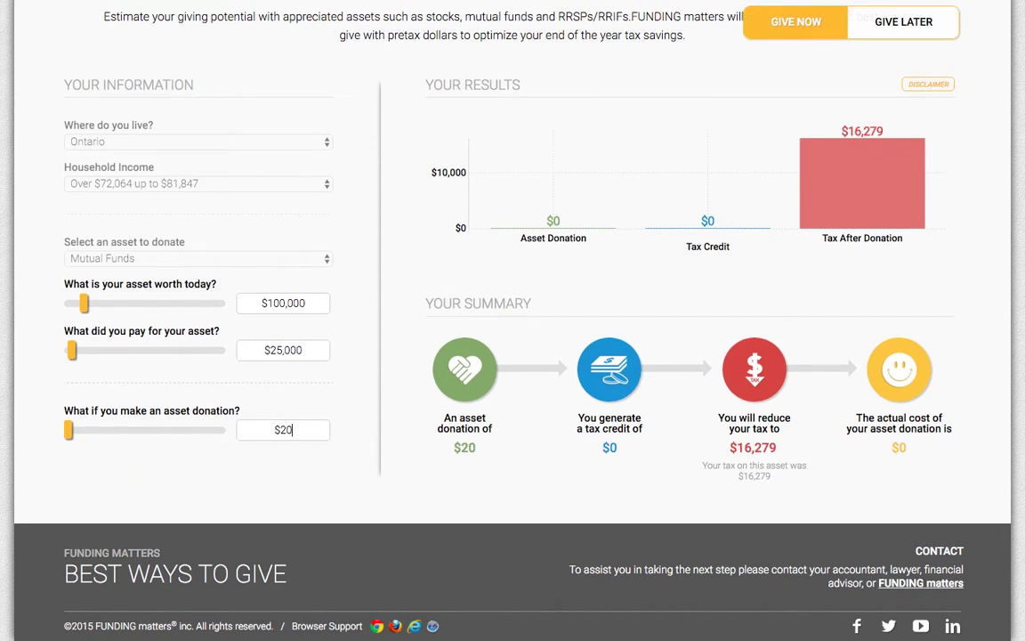
{"action": "type", "text": "000"}
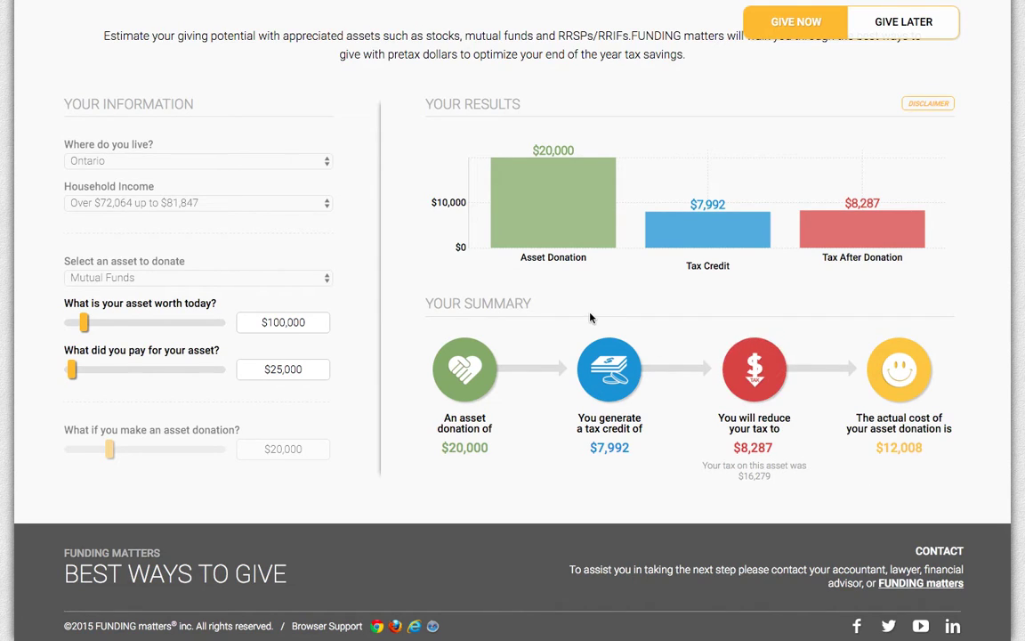
- Switch the asset to Real Estate (Non-principal Residence), with $100,000 as the price paid, and set the asset donation to $100,000
{"action": "left_click", "coordinate": [322, 277]}
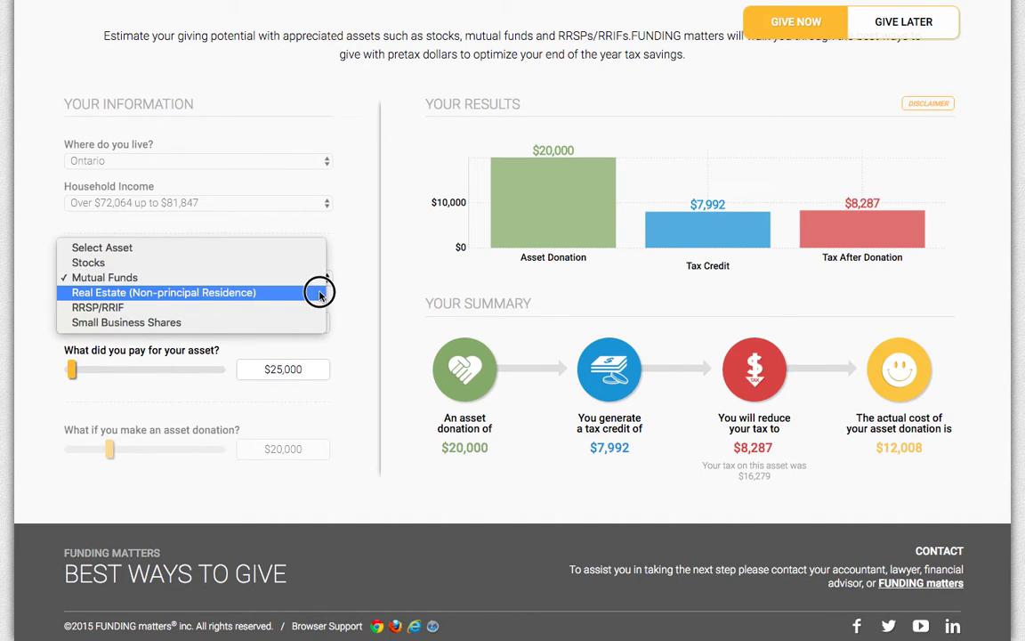
{"action": "left_click", "coordinate": [164, 291]}
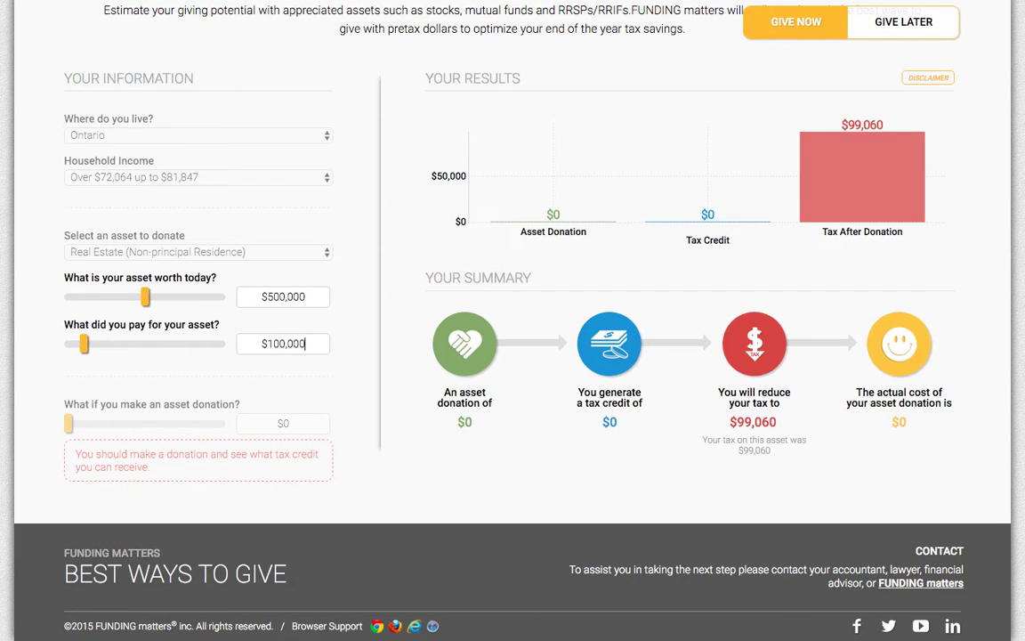
{"action": "key", "text": "Return"}
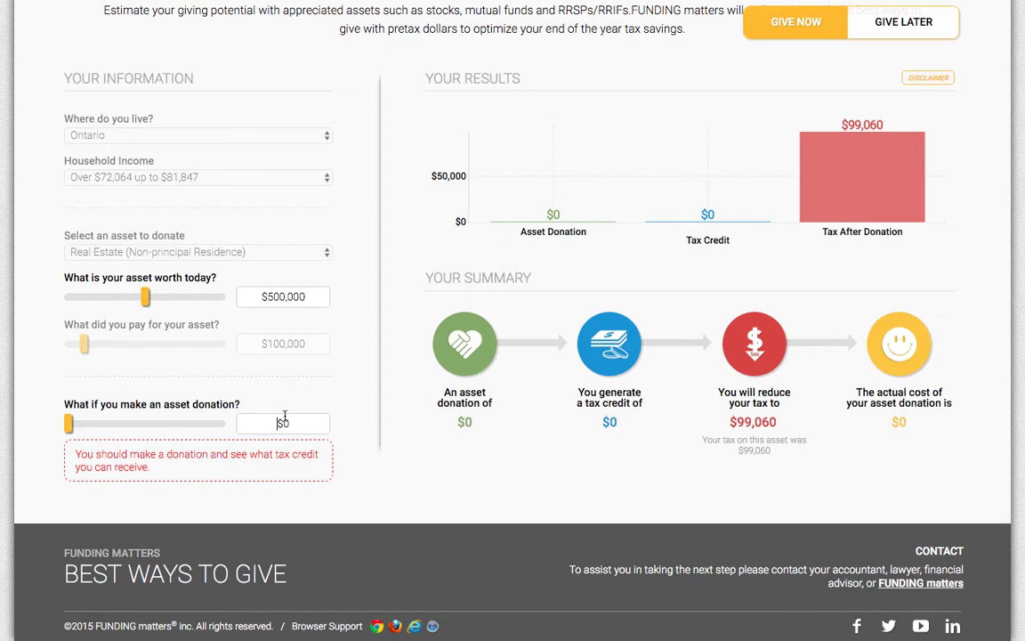
{"action": "left_click", "coordinate": [285, 418]}
{"action": "type", "text": "10"}
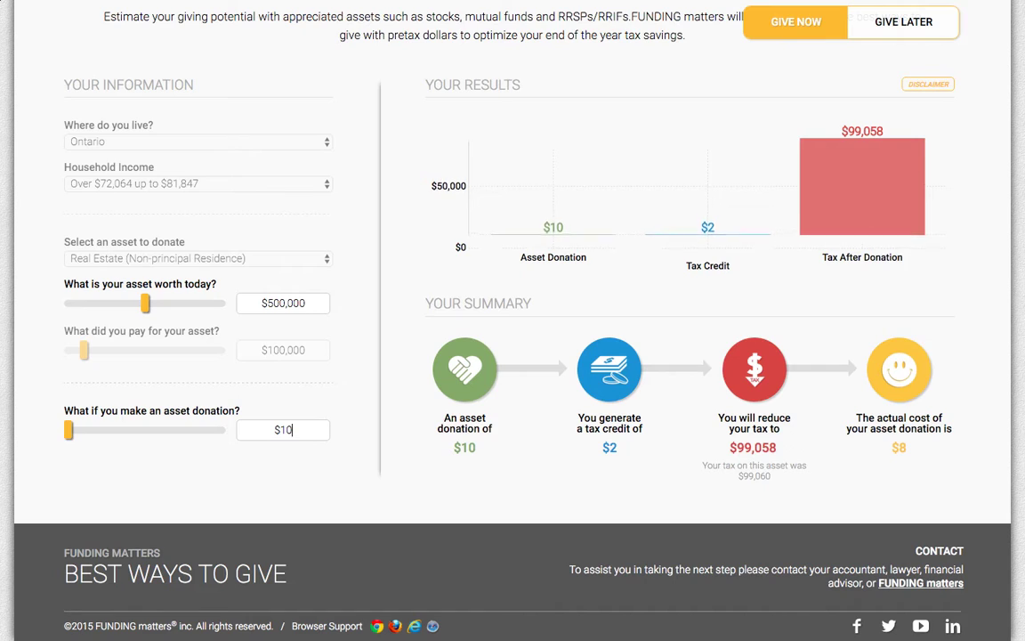
{"action": "type", "text": "0,00"}
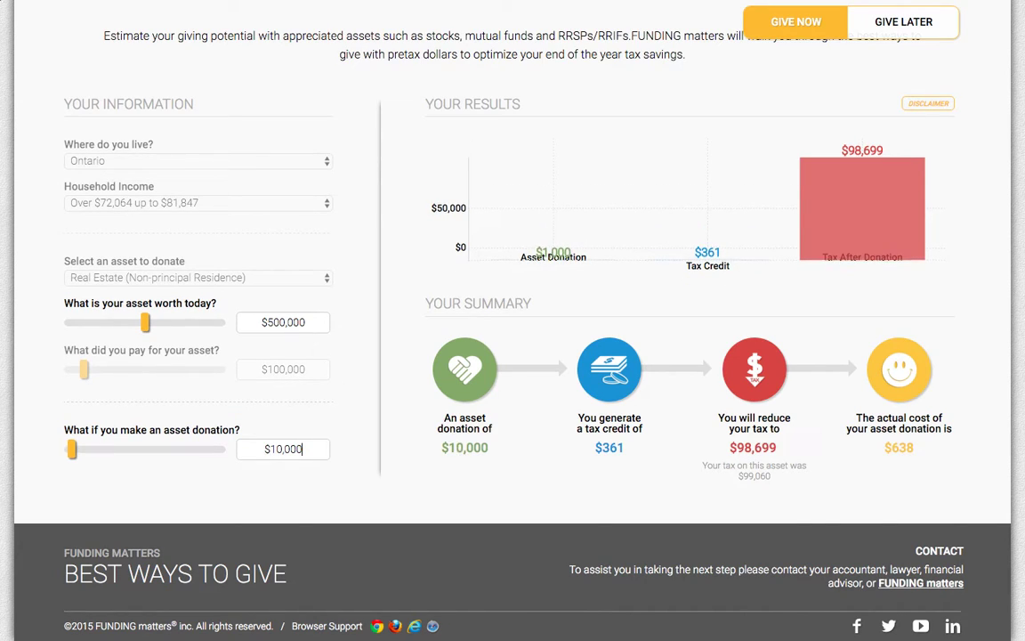
{"action": "type", "text": "0"}
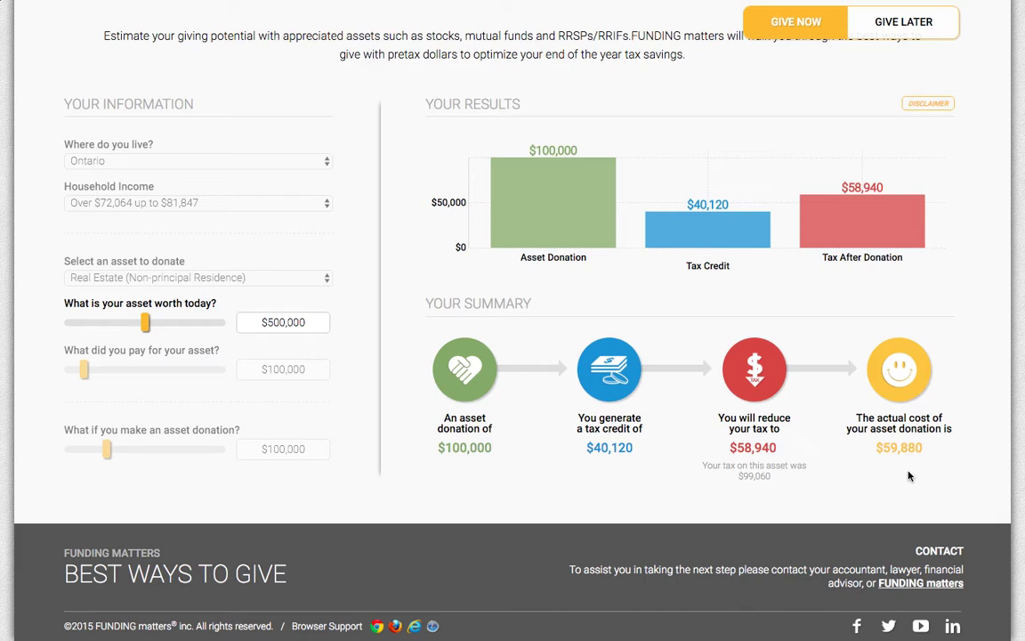
- Switch the asset to RRSP/RRIF and set the asset donation to $100,000
{"action": "left_click", "coordinate": [326, 279]}
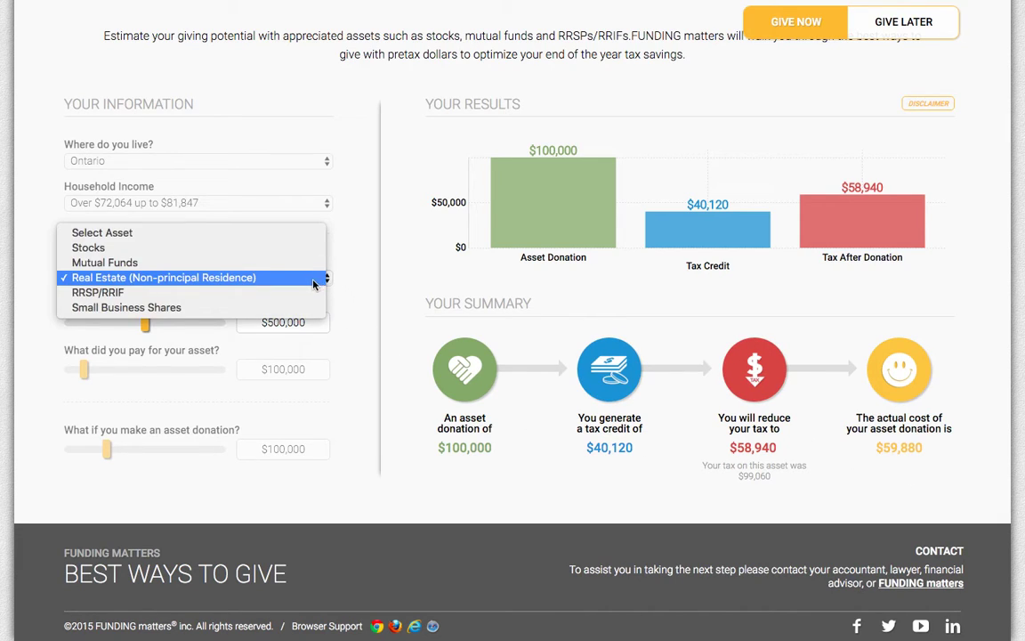
{"action": "left_click", "coordinate": [307, 293]}
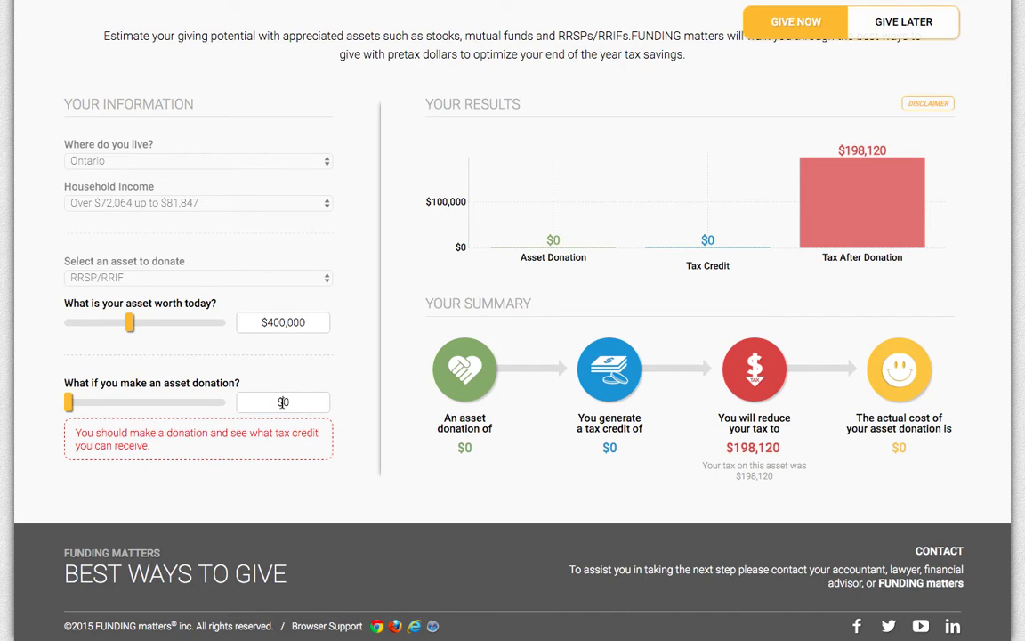
{"action": "left_click", "coordinate": [282, 402]}
{"action": "type", "text": "100"}
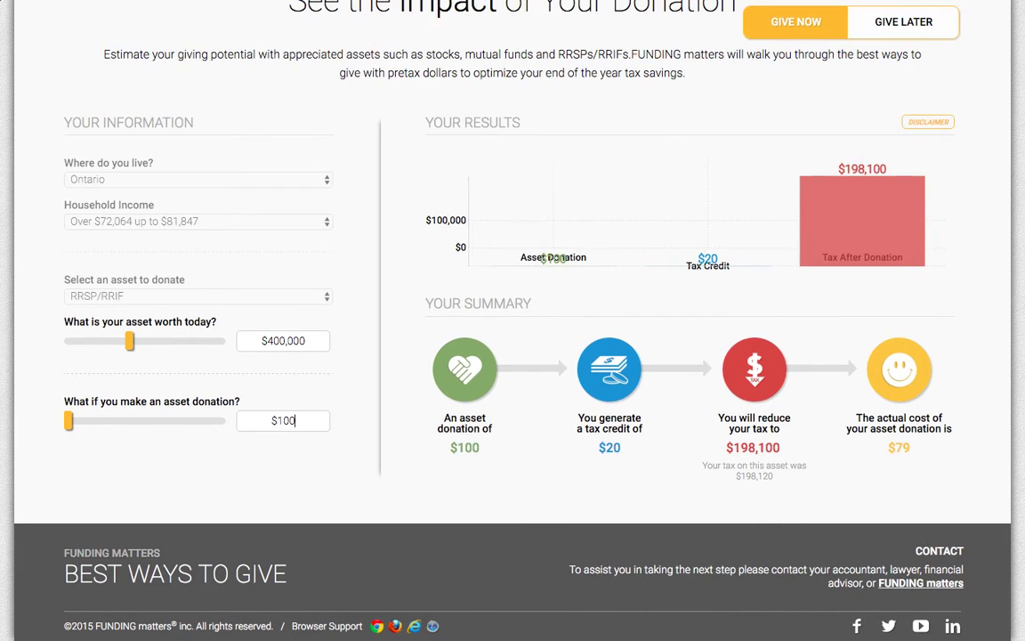
{"action": "type", "text": ",000"}
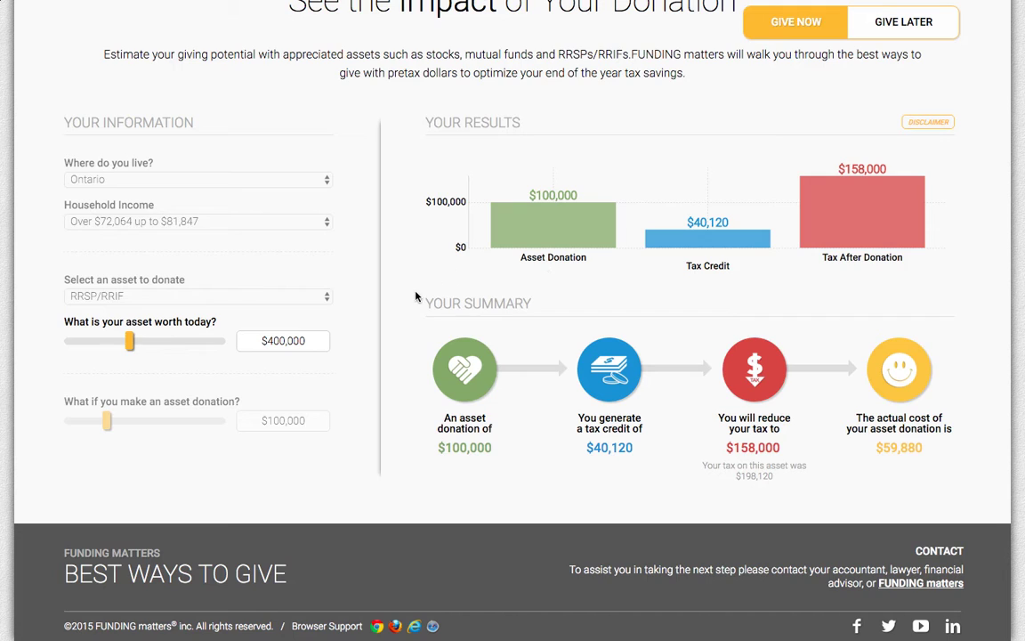
- Switch the asset to Small Business Shares and set the asset donation to $25,000
{"action": "left_click", "coordinate": [323, 296]}
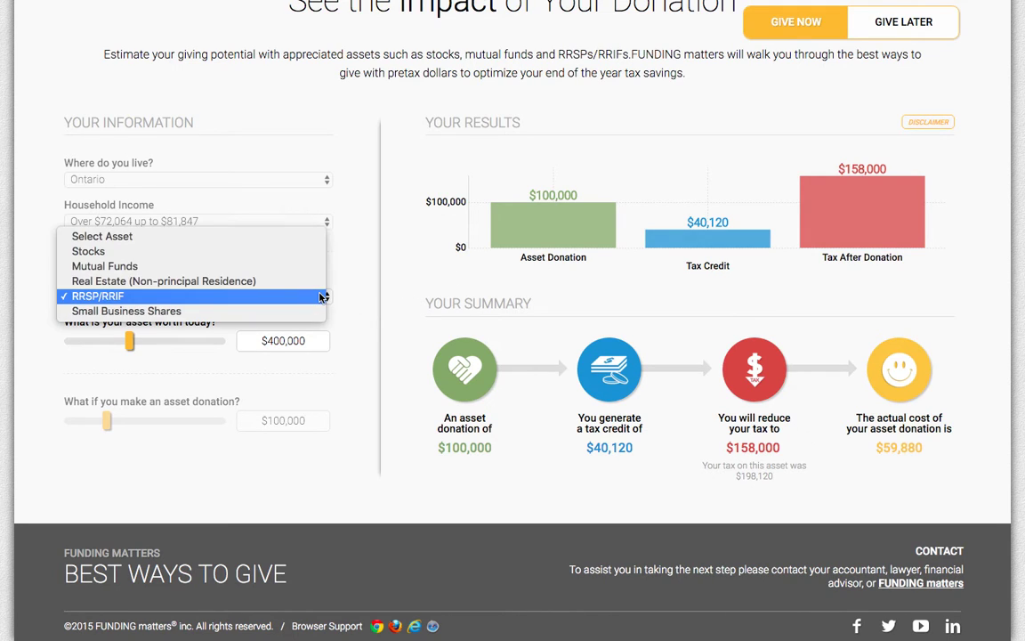
{"action": "left_click", "coordinate": [314, 311]}
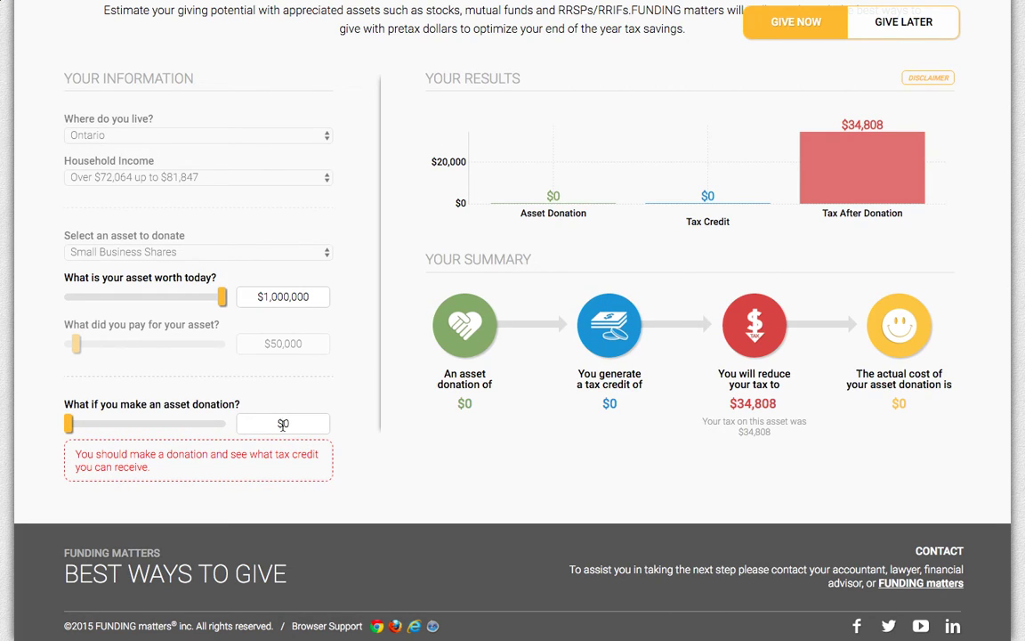
{"action": "type", "text": "20,500"}
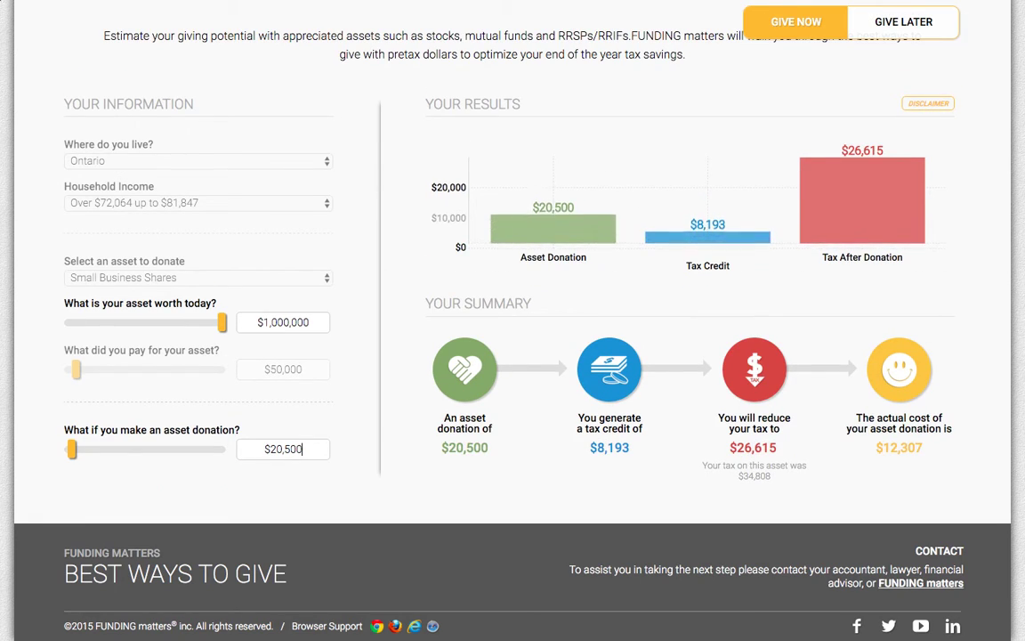
{"action": "key", "text": "BackSpace"}
{"action": "key", "text": "BackSpace"}
{"action": "key", "text": "BackSpace"}
{"action": "key", "text": "BackSpace"}
{"action": "type", "text": "5"}
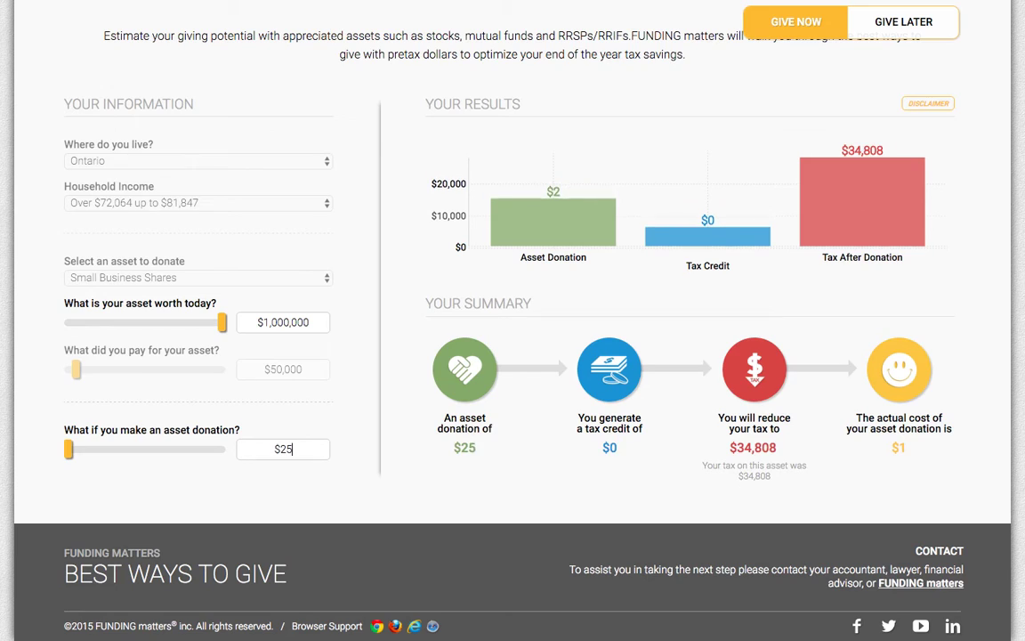
{"action": "type", "text": ",000"}
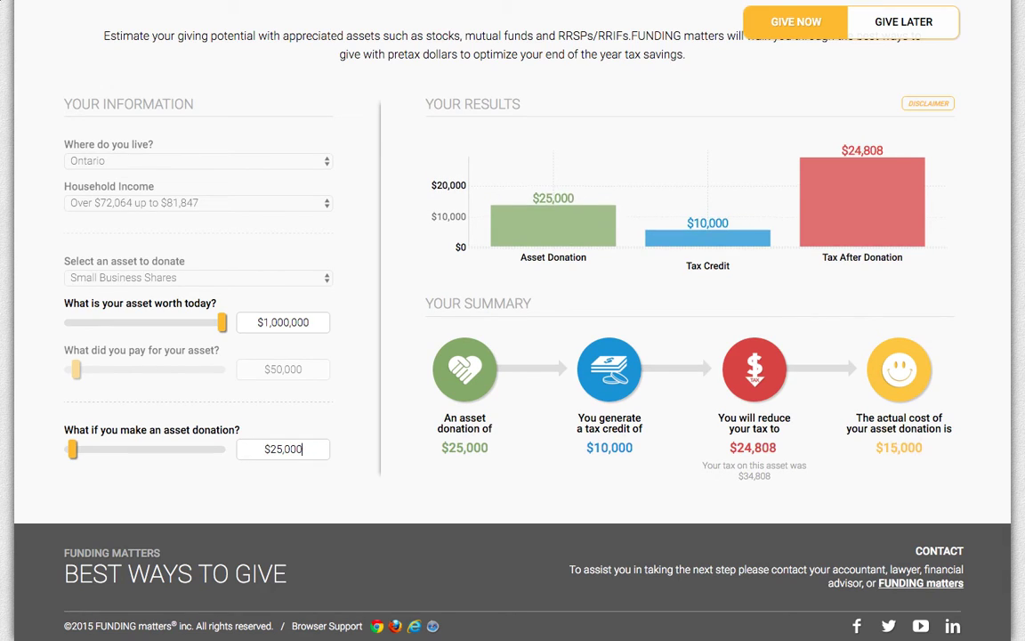